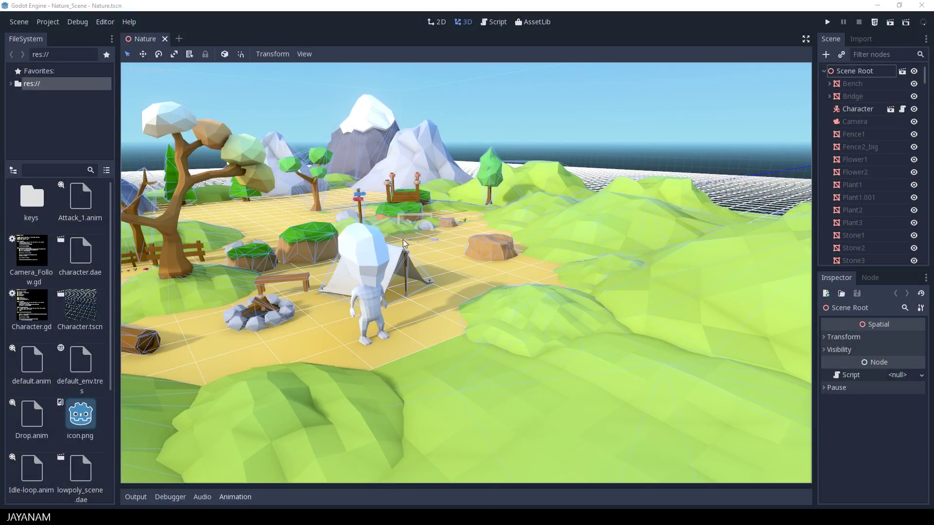
Orbit the Nature scene's 3D view in closer to the tent and character
middle_drag(438, 267, 571, 240)
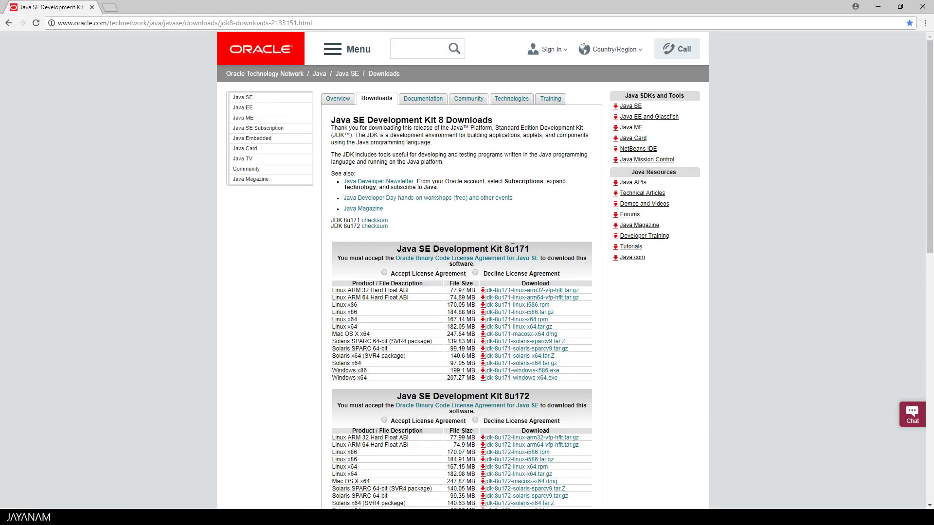
Accept the JDK 8u172 licence agreement and scroll down to its Windows x64 download
drag(398, 249, 533, 247)
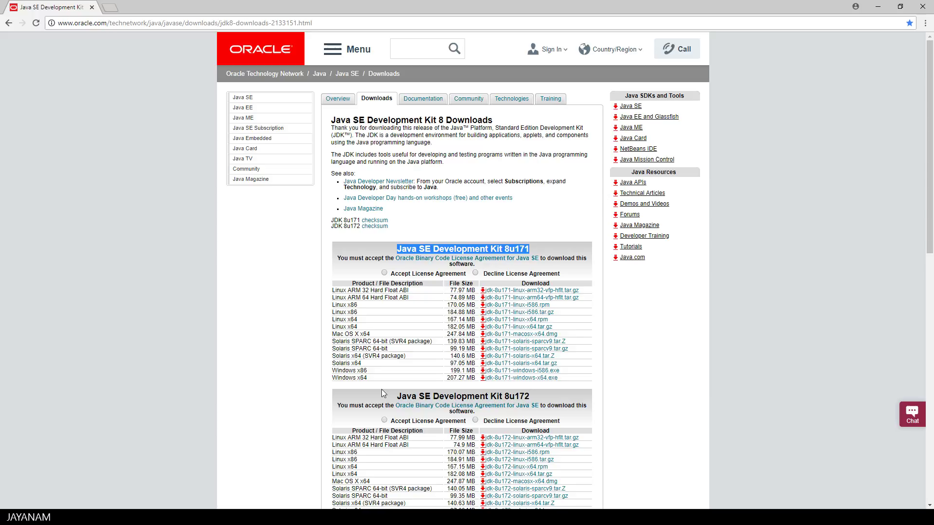
drag(401, 397, 546, 389)
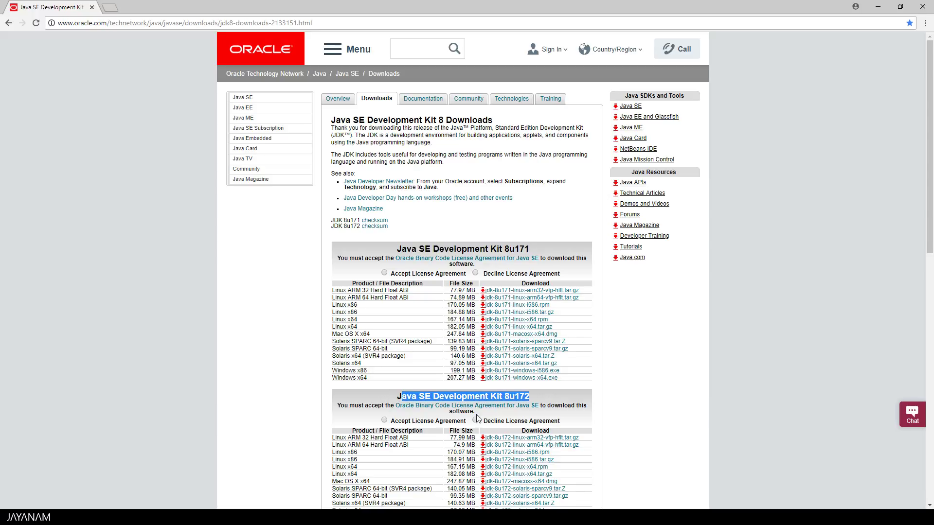
scroll(431, 418, down, 1)
scroll(381, 289, up, 2)
click(262, 276)
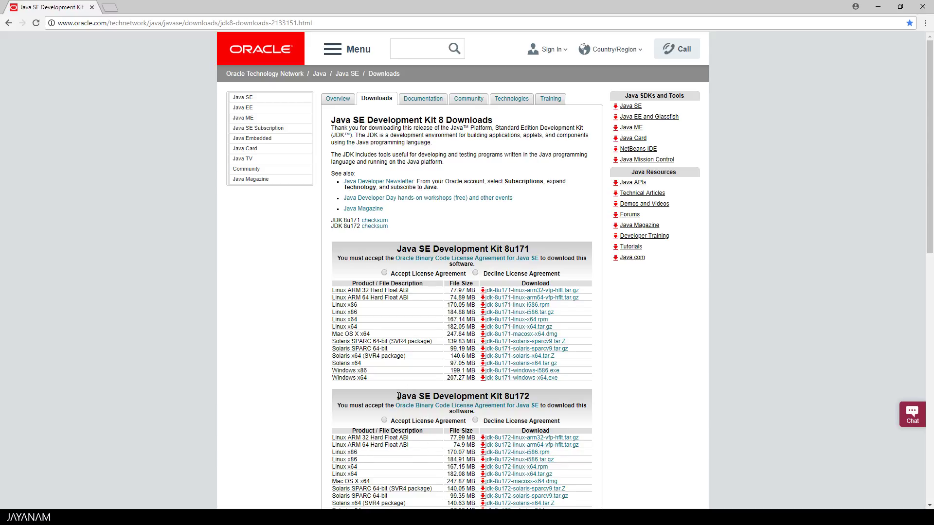
drag(398, 395, 533, 404)
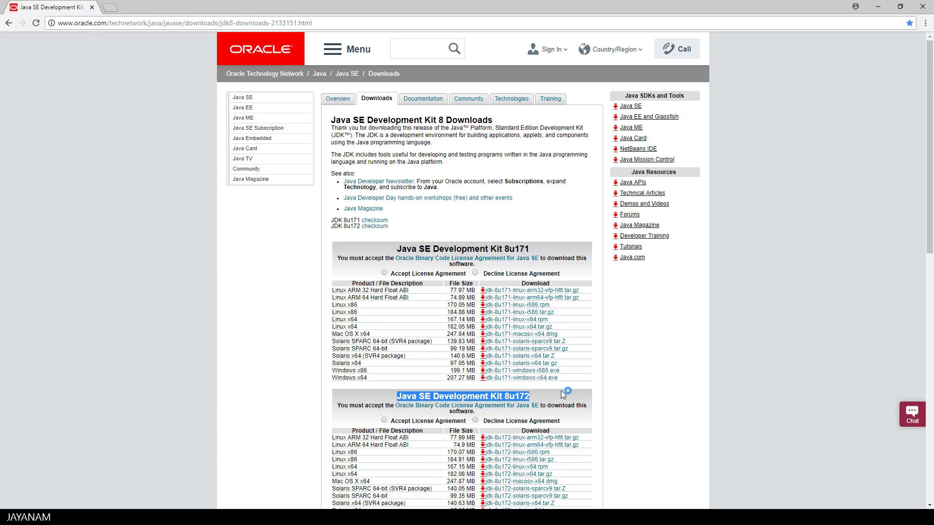
click(384, 421)
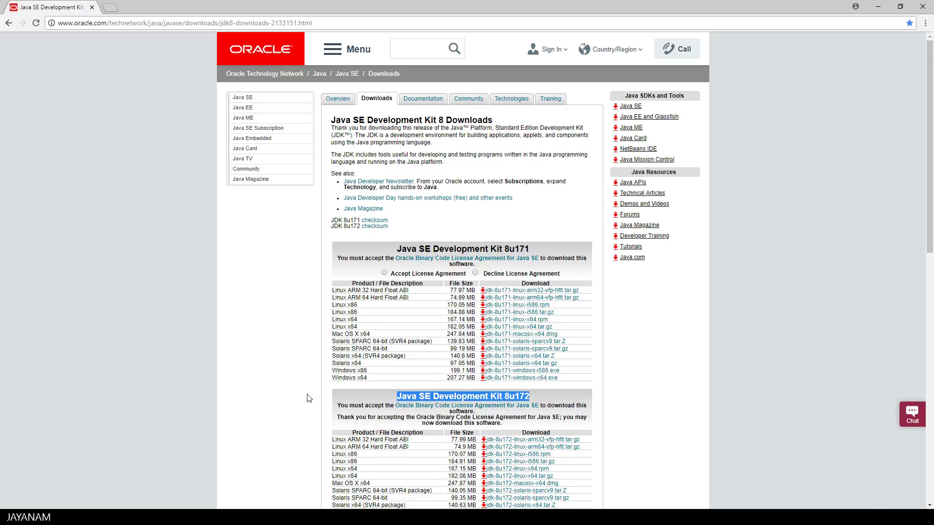
scroll(307, 398, down, 3)
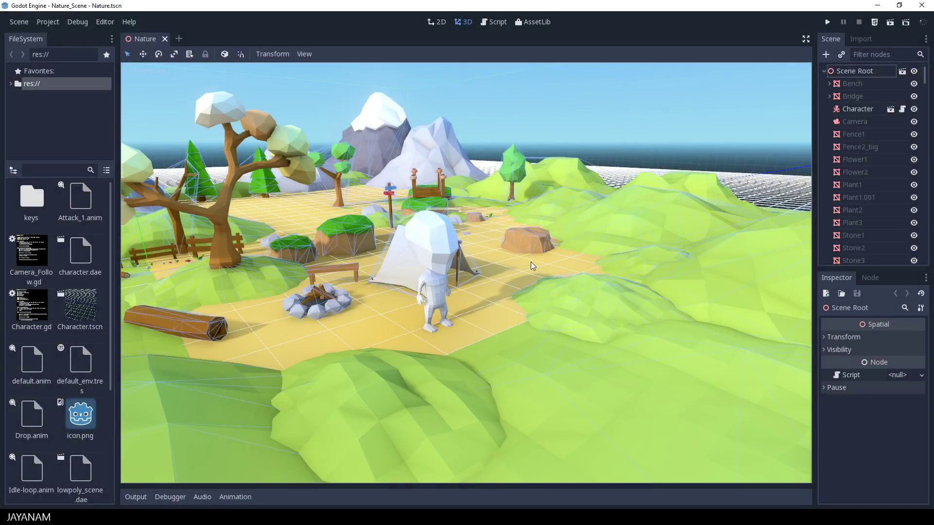
Open Editor Settings at Export > Android to show the Adb, Jarsigner and Debug Keystore paths
click(103, 22)
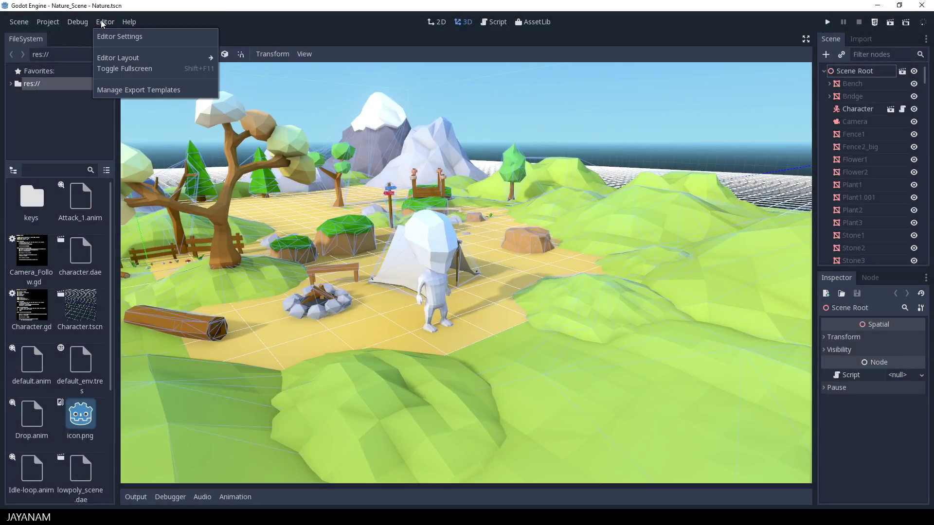
click(123, 38)
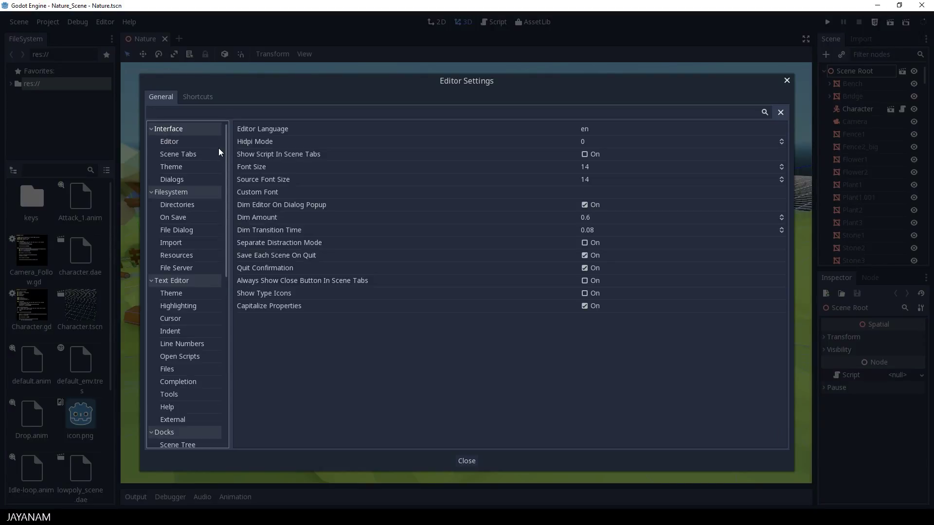
drag(226, 147, 217, 338)
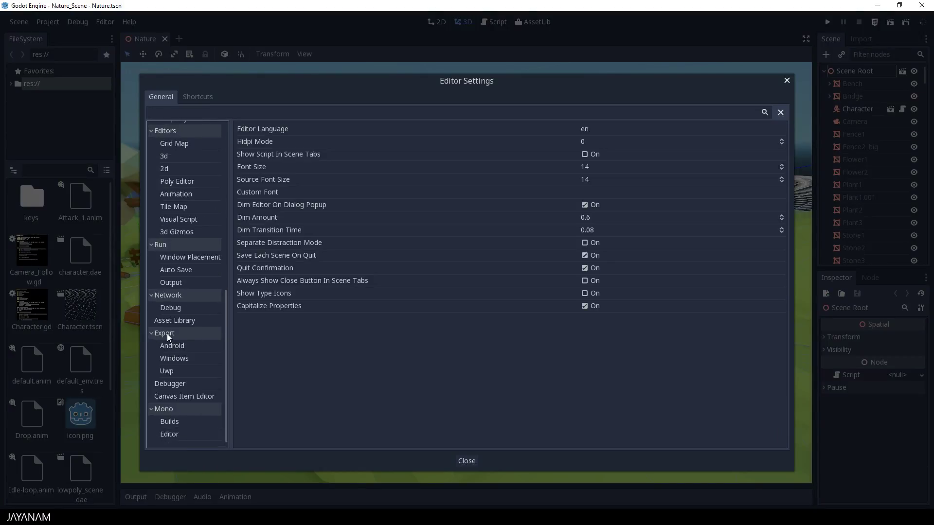
scroll(168, 335, up, 2)
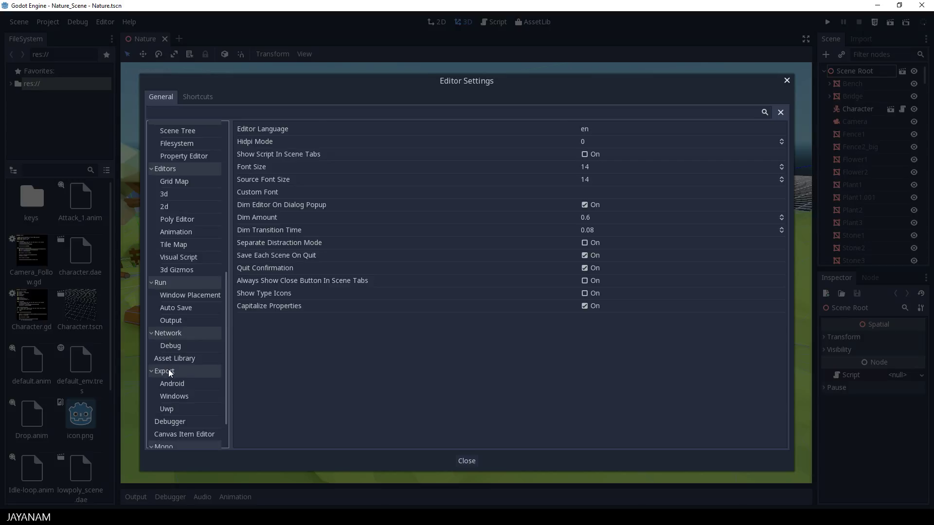
click(171, 385)
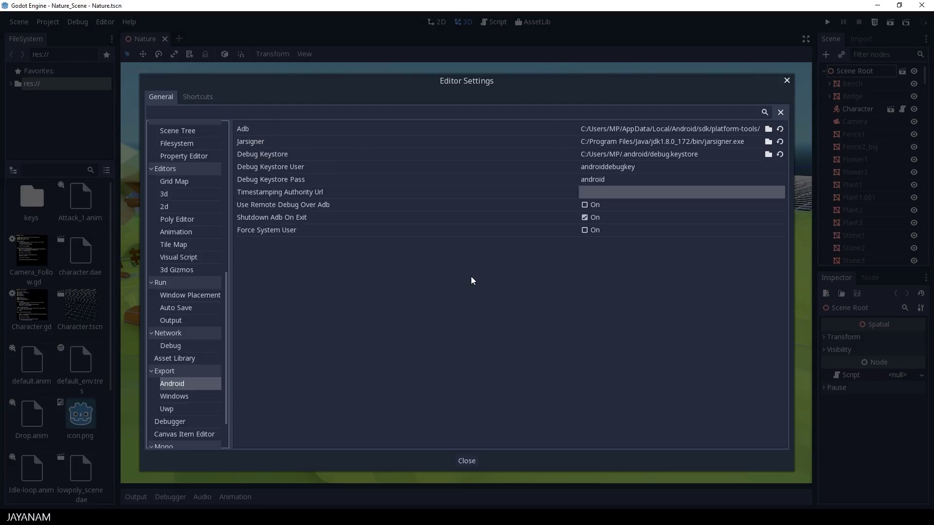
Confirm adb.exe exists in the platform-tools folder named by the Adb path
click(703, 129)
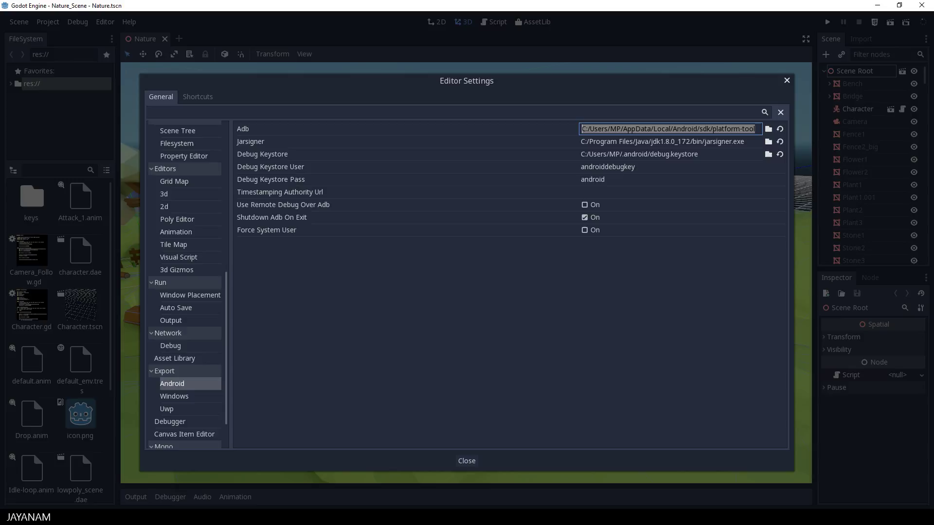
click(116, 508)
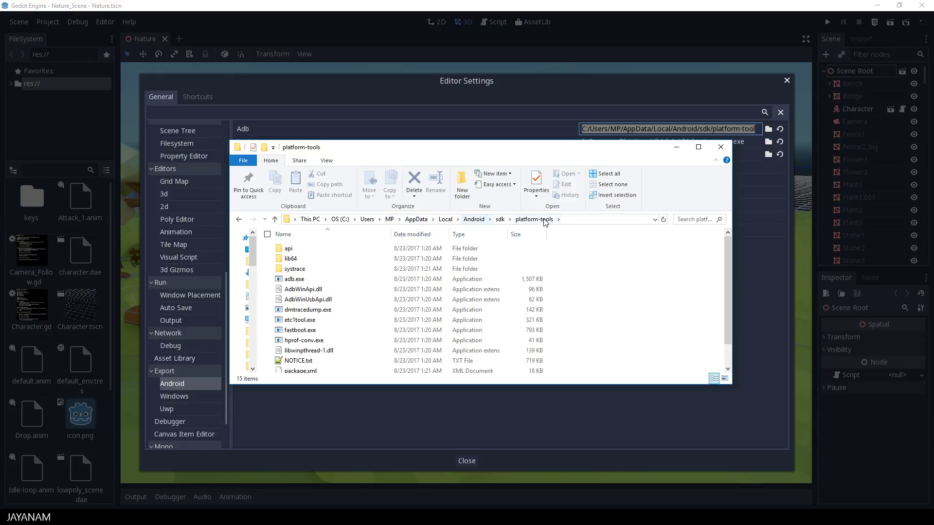
click(289, 279)
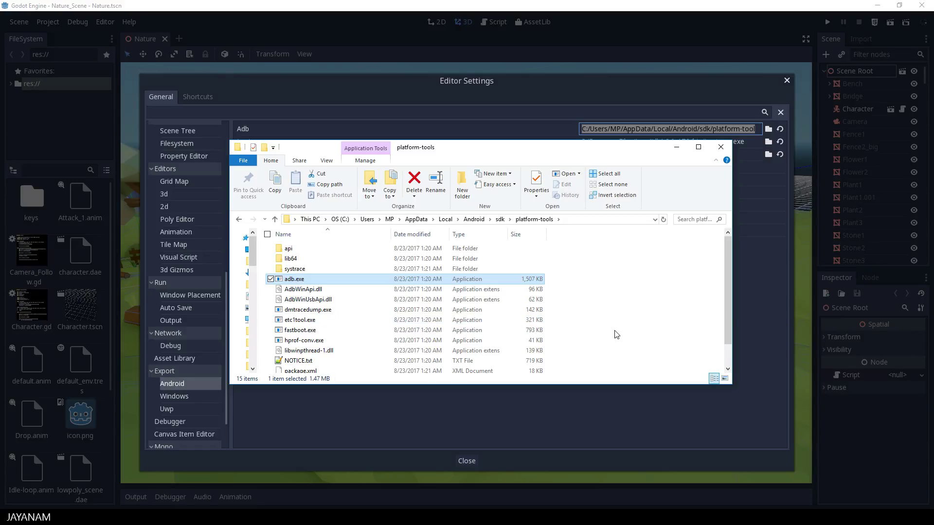
click(676, 146)
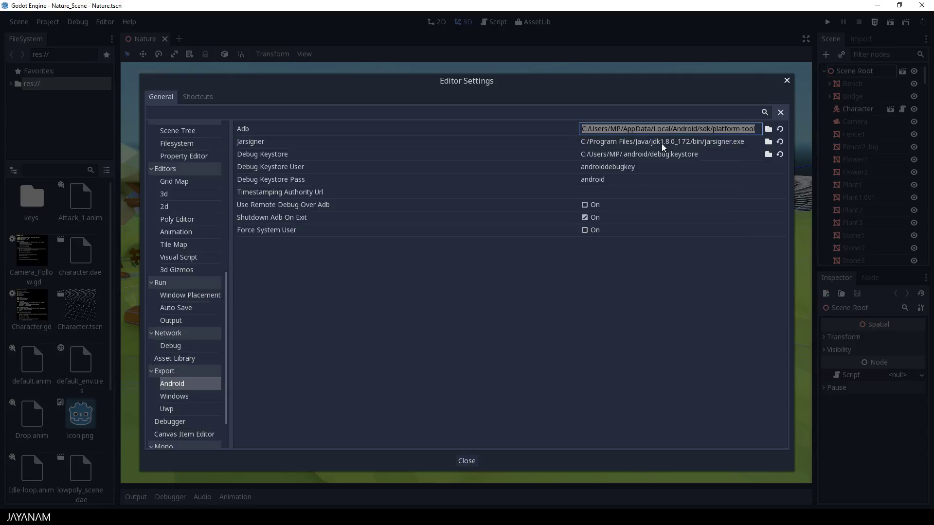
Confirm jarsigner.exe exists in the jdk1.8.0_172 bin folder named by the Jarsigner path
click(662, 142)
key(alt+Tab)
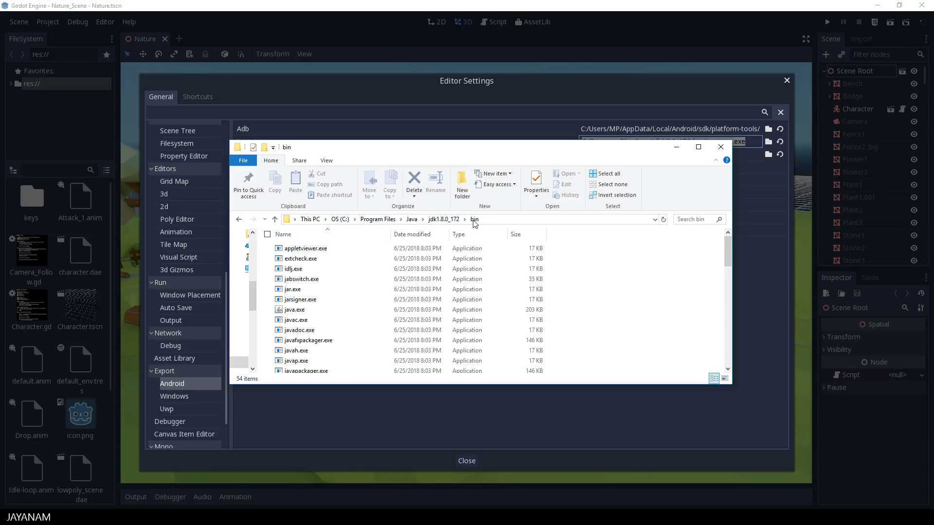
click(311, 301)
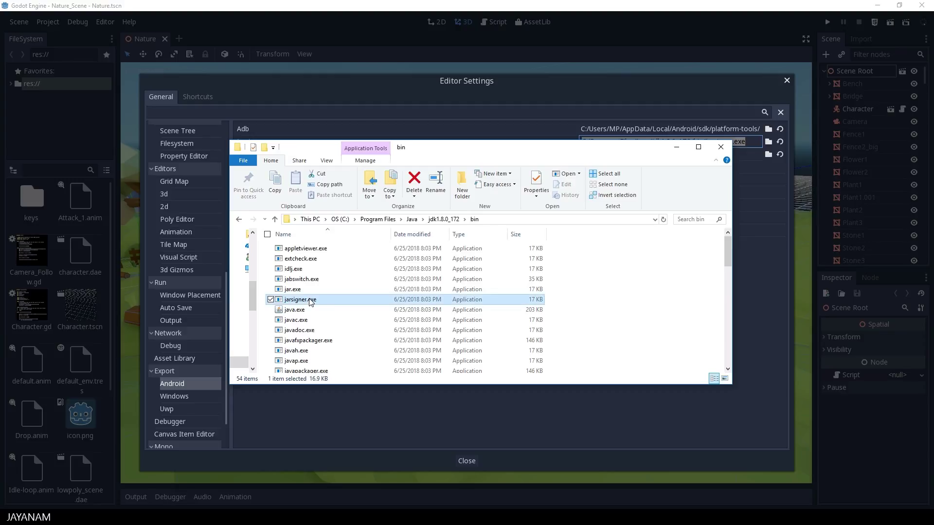
click(677, 147)
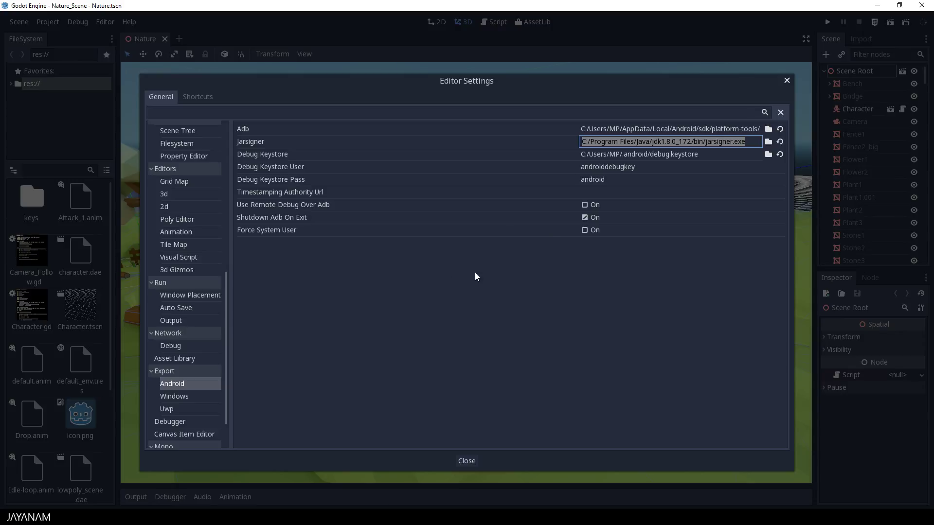
Check that debug.keystore is present in the user's .android folder, matching the Debug Keystore path
click(672, 153)
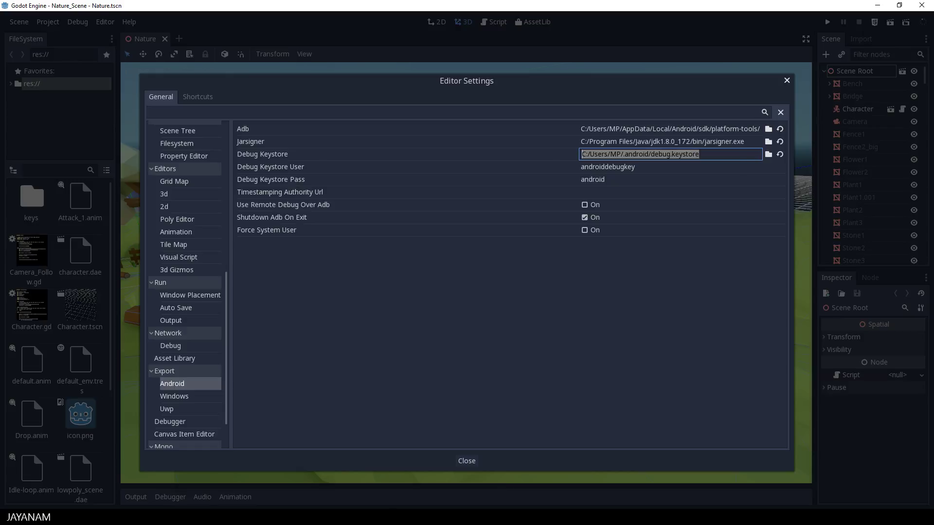
key(alt+Tab)
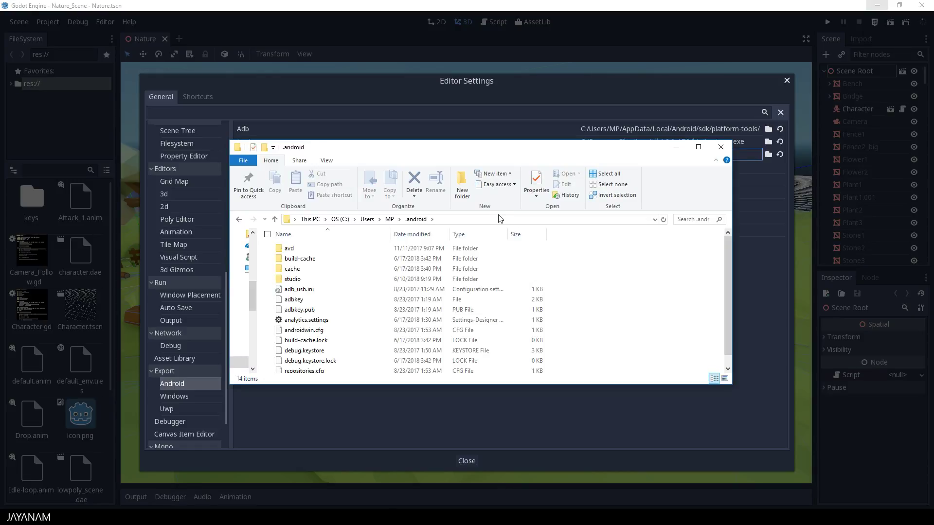
scroll(331, 317, down, 1)
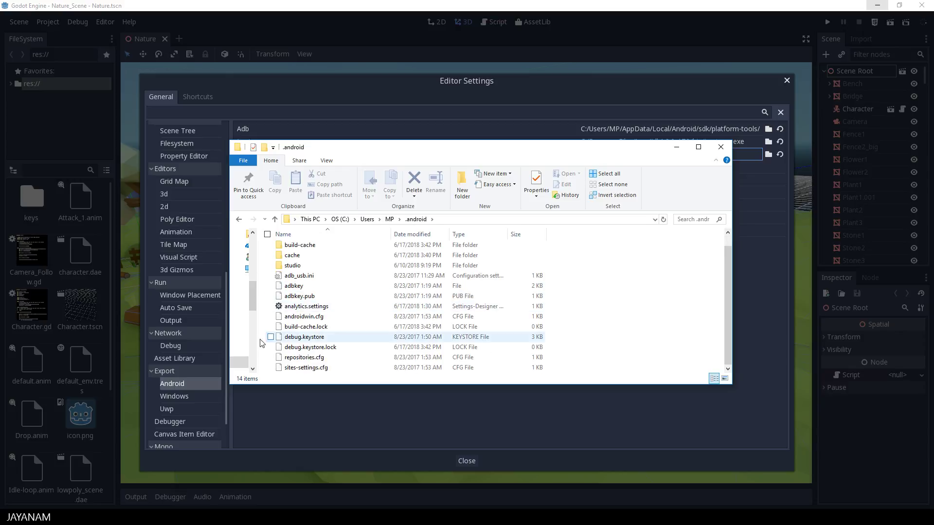
click(298, 339)
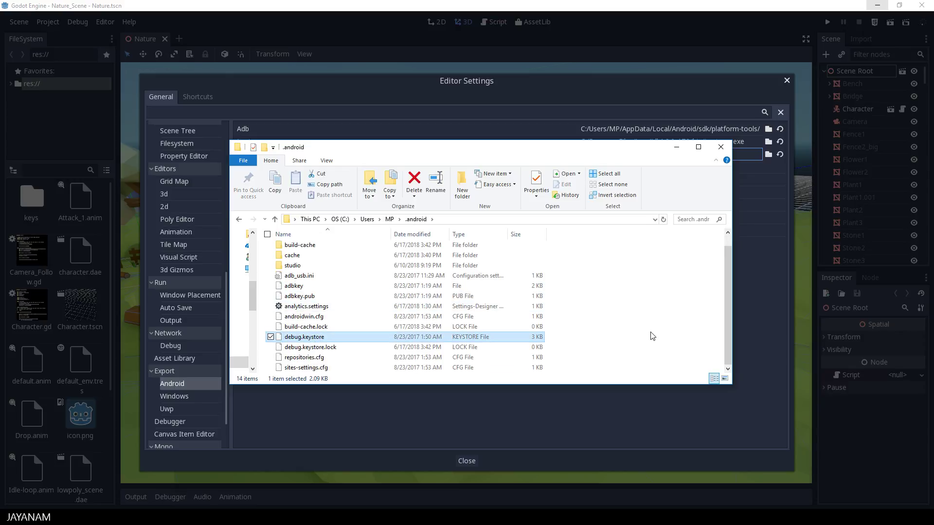
scroll(652, 336, up, 1)
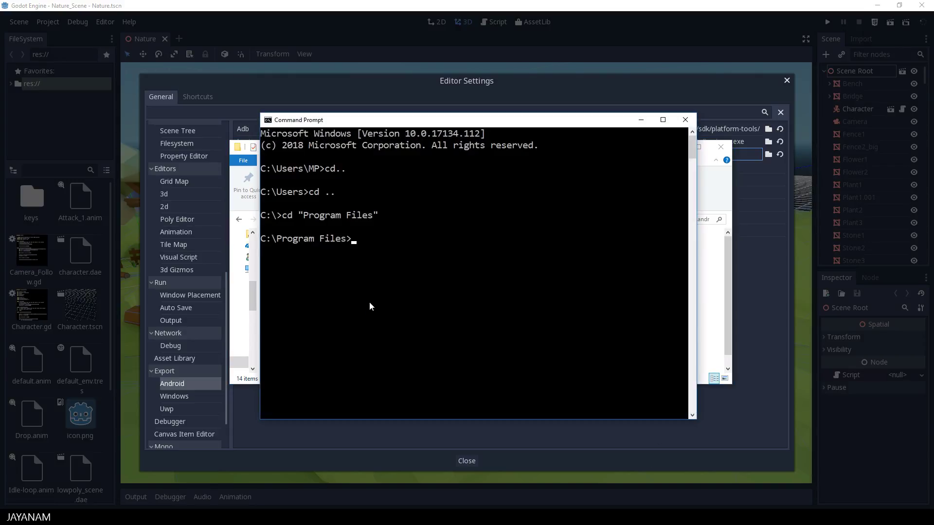
In Command Prompt, change into the Java\jdk1.8.0_172\bin folder
text(cd Java)
key(Return)
text(cd )
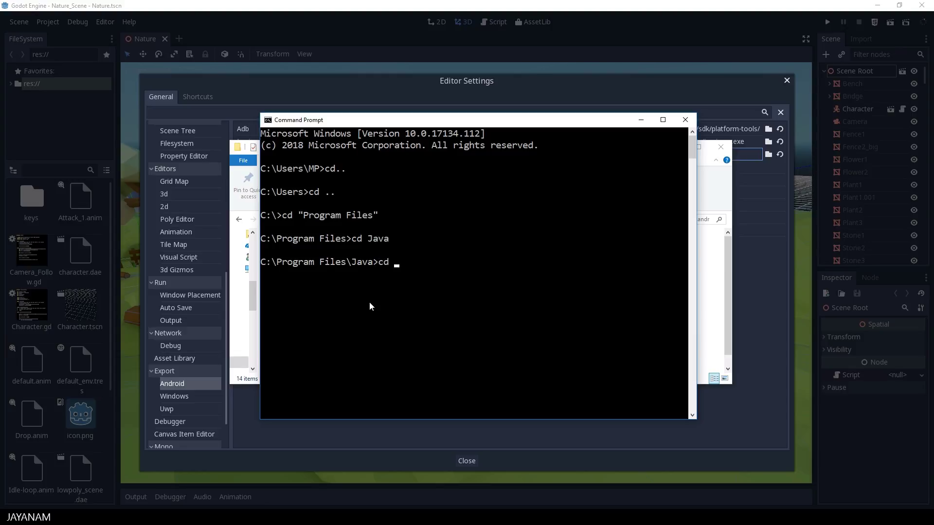
text(jdk1.8.0_172)
key(Return)
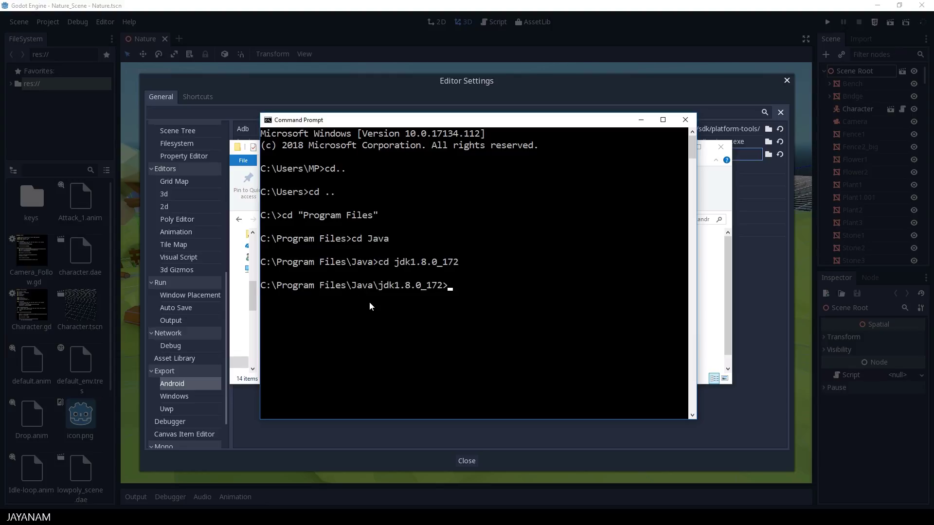
text(cd bin)
key(Return)
Run the pasted keytool -genkey debug key command, then minimize the console
right_click(487, 329)
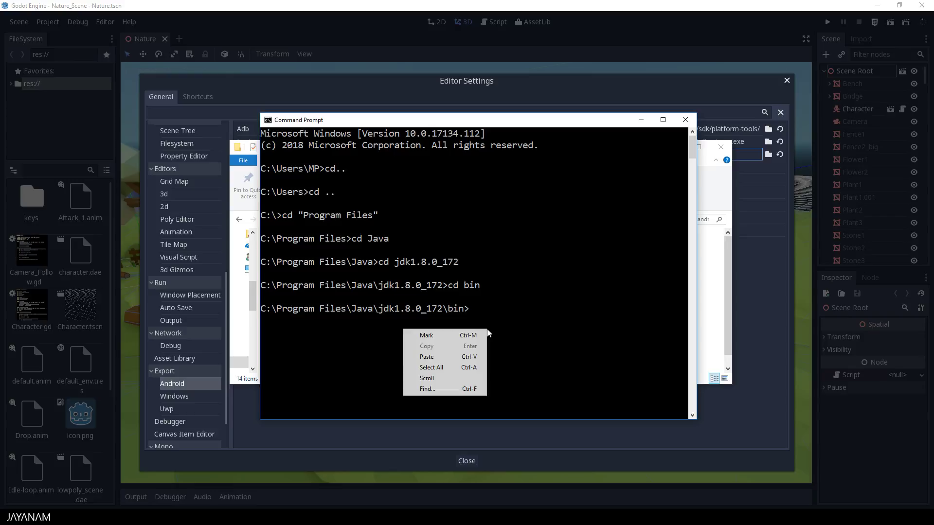
click(427, 357)
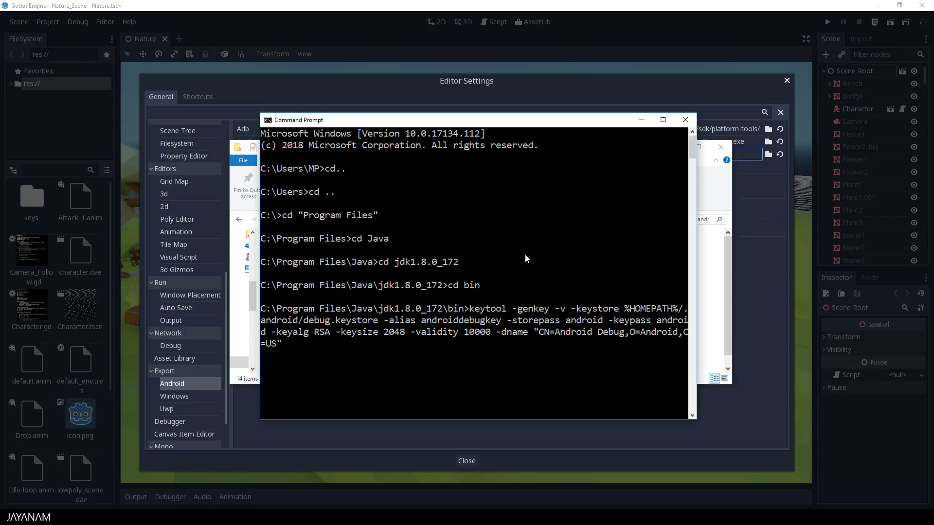
key(Return)
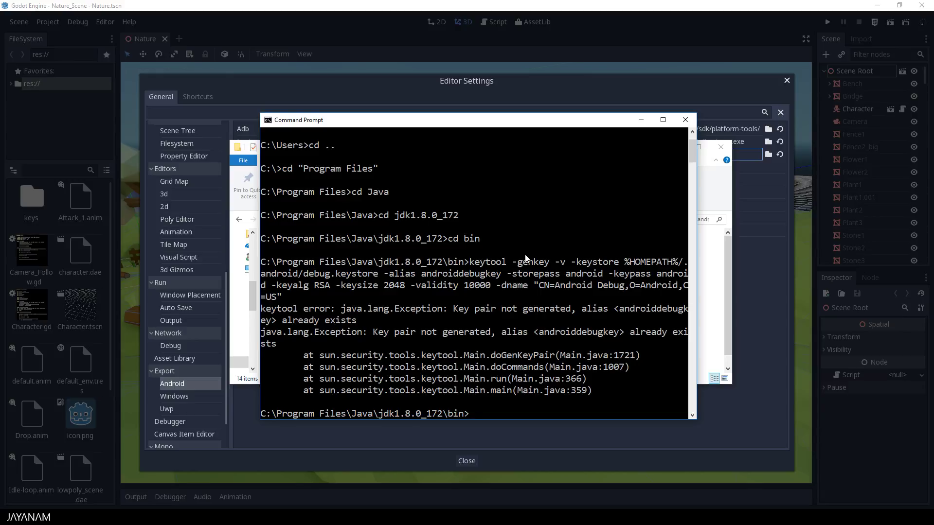
click(641, 119)
Close Editor Settings and add an Android (Runnable) preset in Project > Export
click(677, 147)
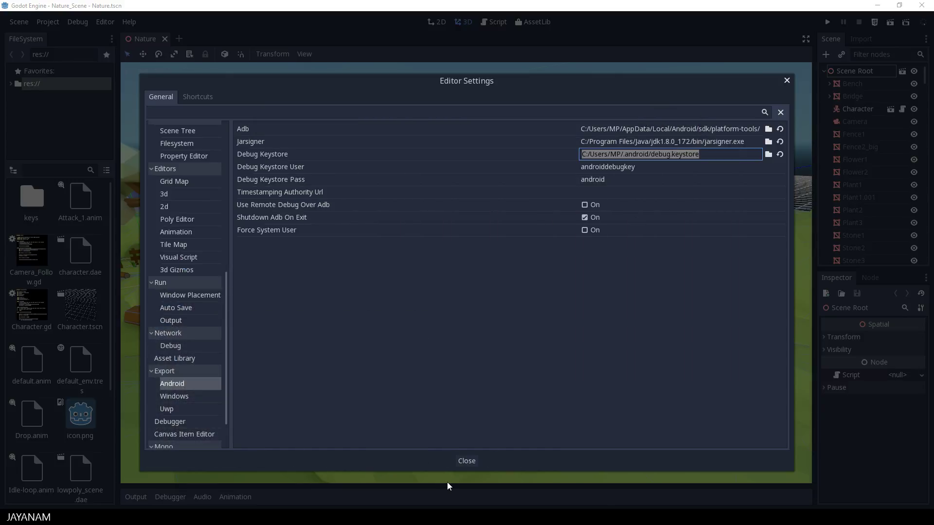
click(466, 461)
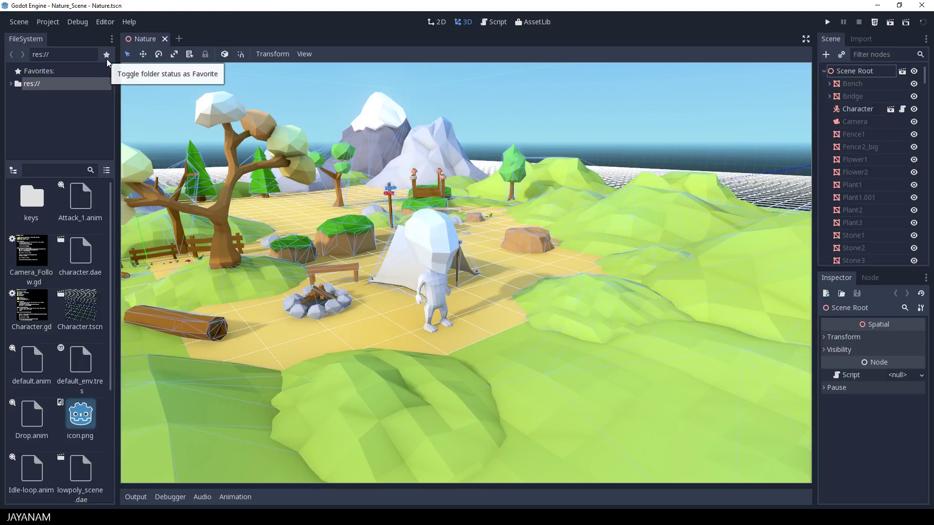
click(51, 23)
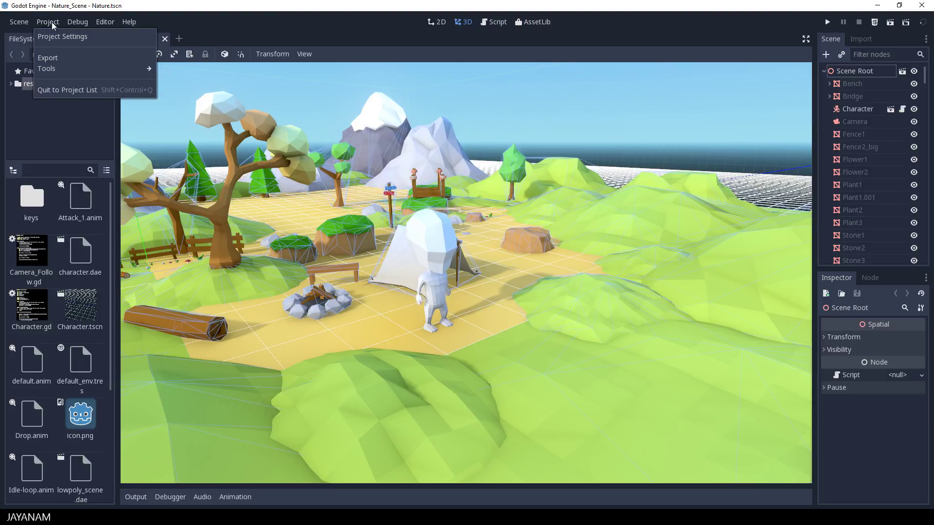
click(60, 58)
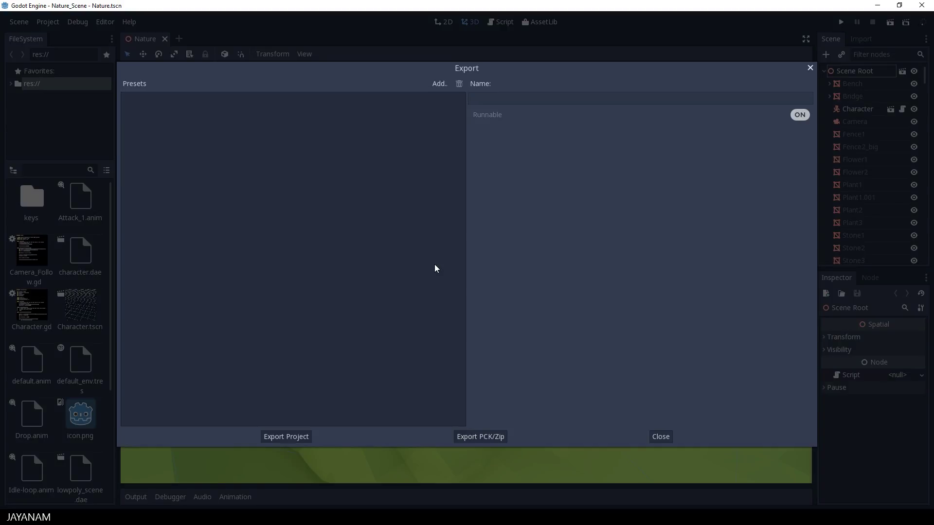
click(438, 85)
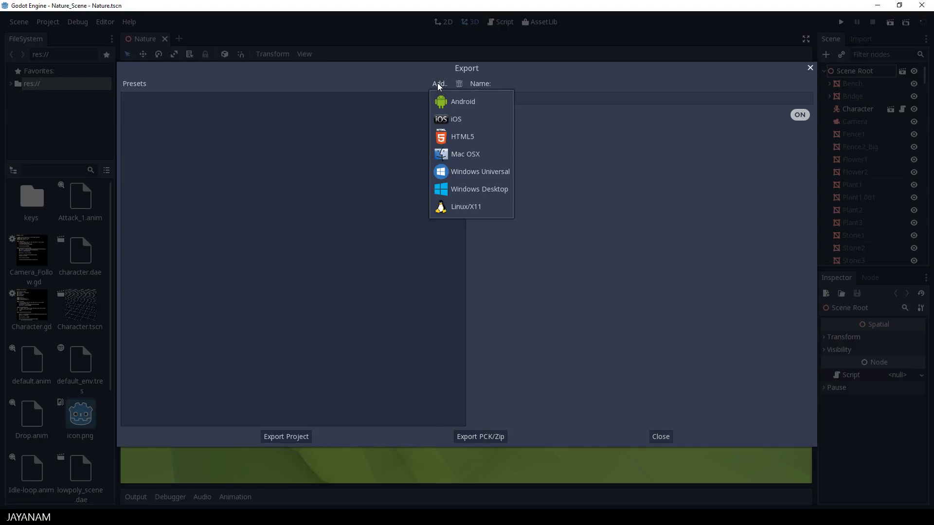
click(462, 101)
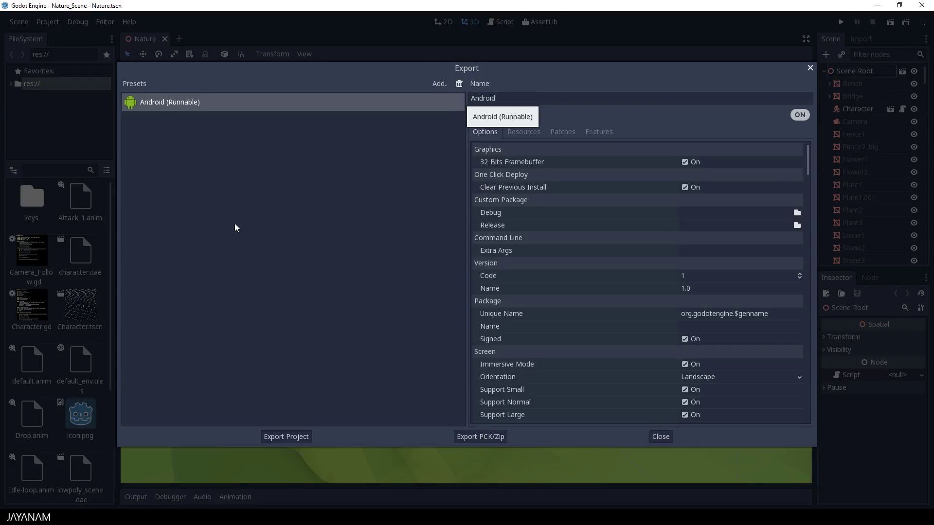
mouse_move(807, 163)
mouse_down()
mouse_move(802, 196)
mouse_move(805, 146)
mouse_up()
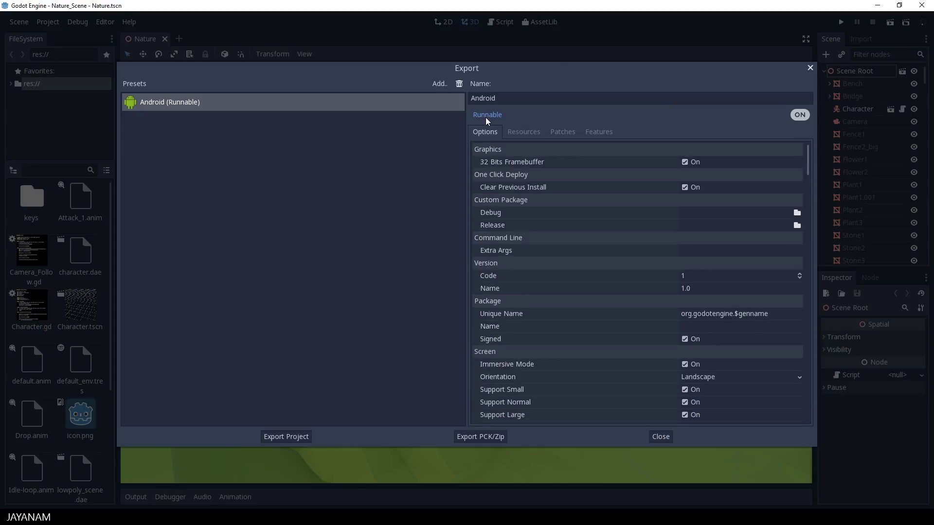
Export the project as Nature.apk into the Nature_Scene folder
click(289, 436)
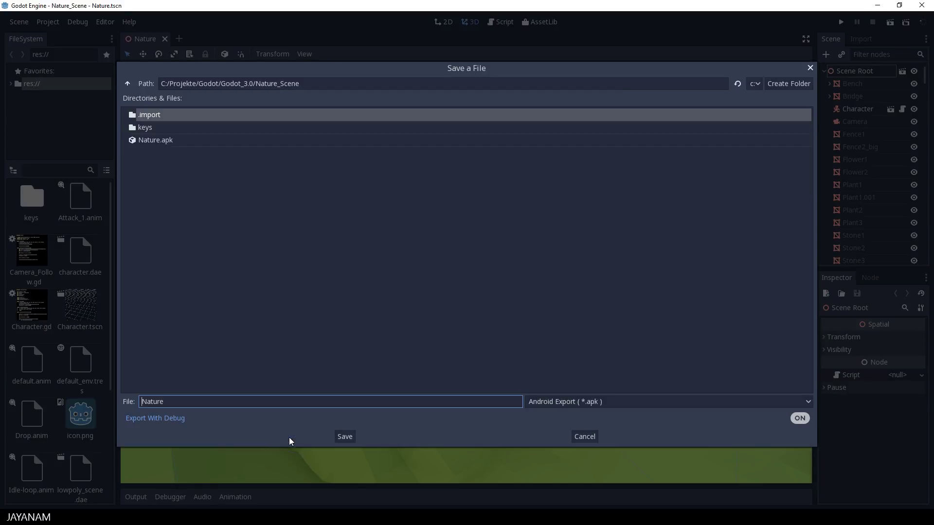
click(149, 140)
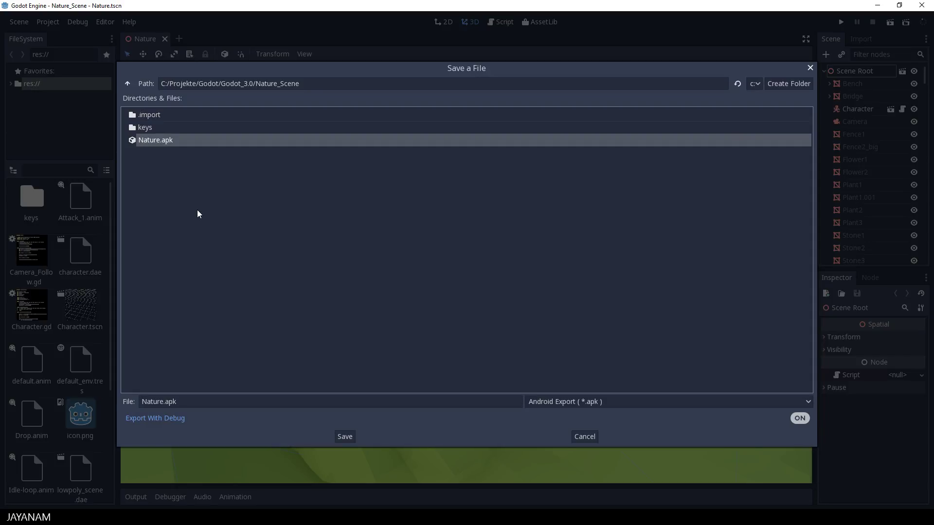
click(316, 84)
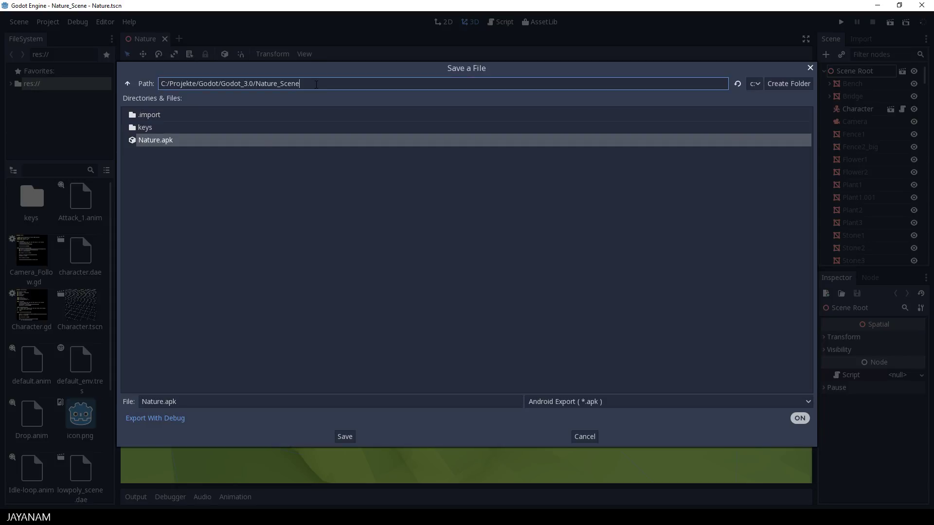
drag(316, 84, 161, 85)
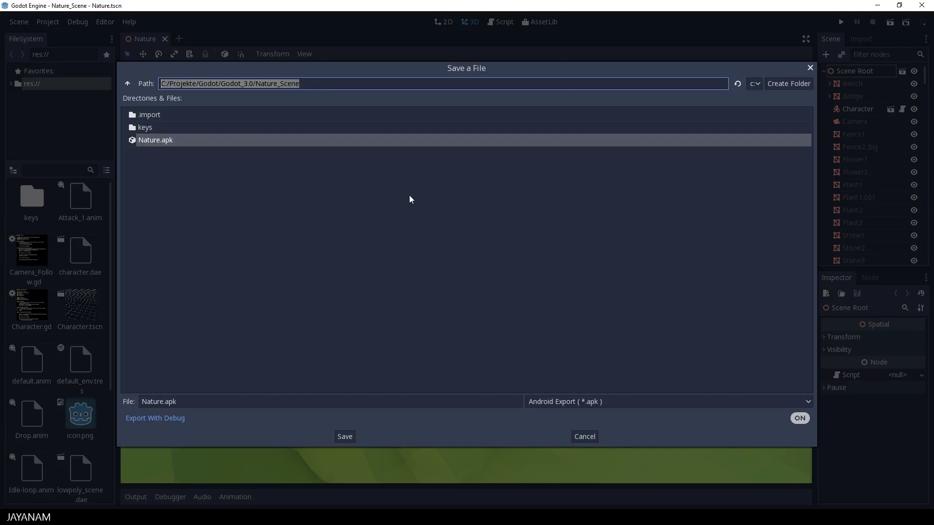
click(345, 437)
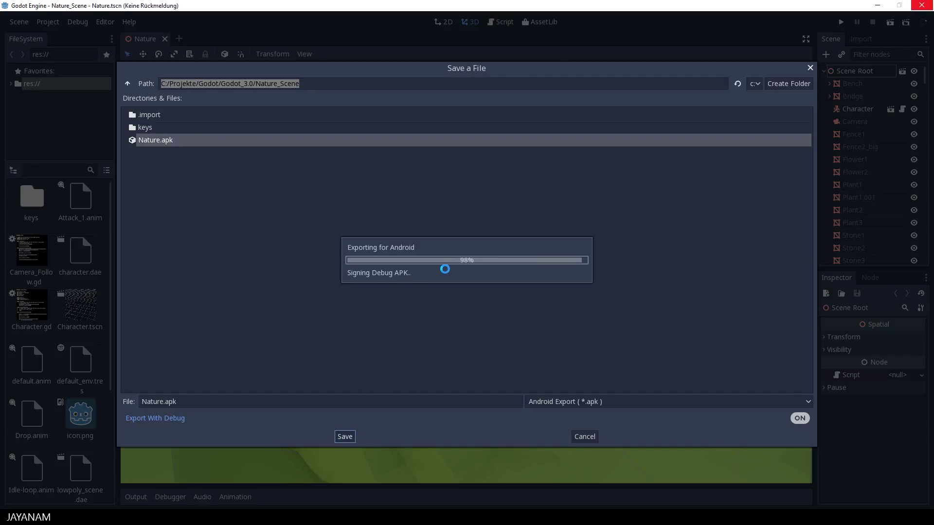
Close the Export dialog and copy Nature.apk over the old copy in the Galaxy A5's Download folder
click(661, 436)
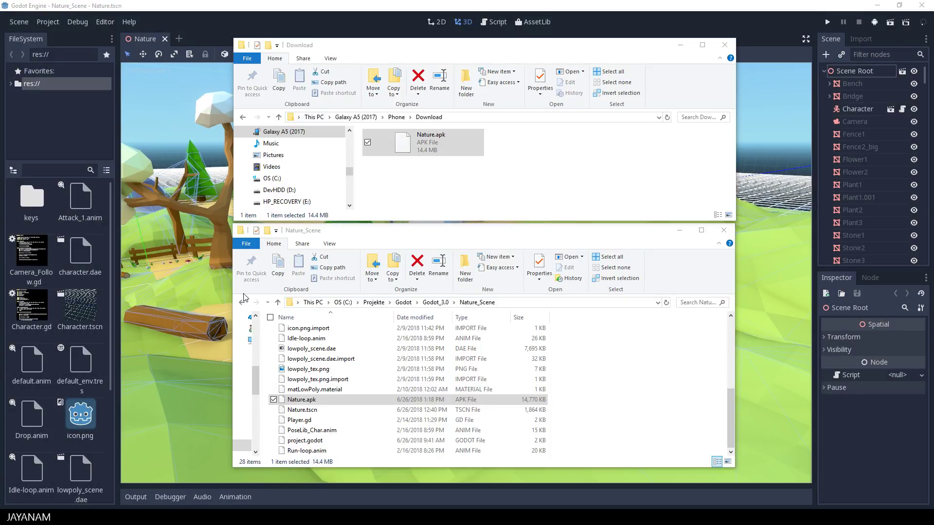
click(305, 400)
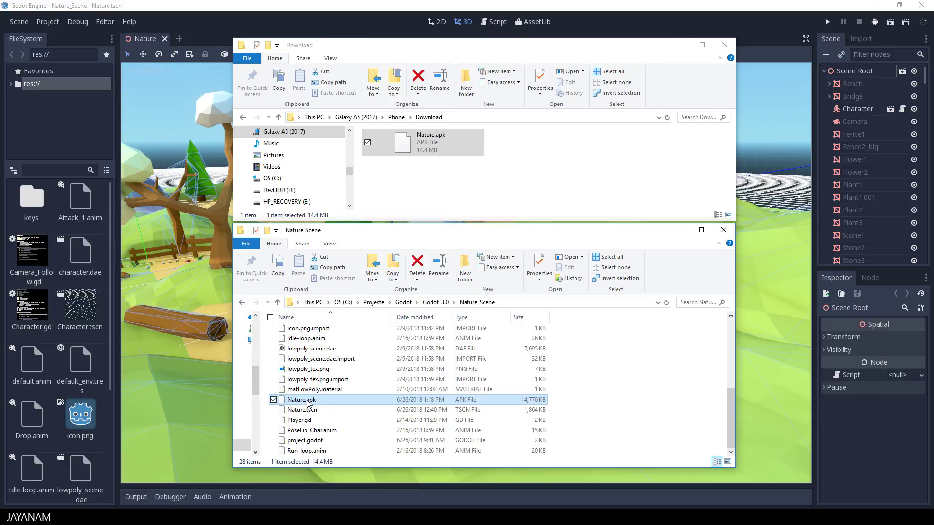
drag(308, 402, 431, 199)
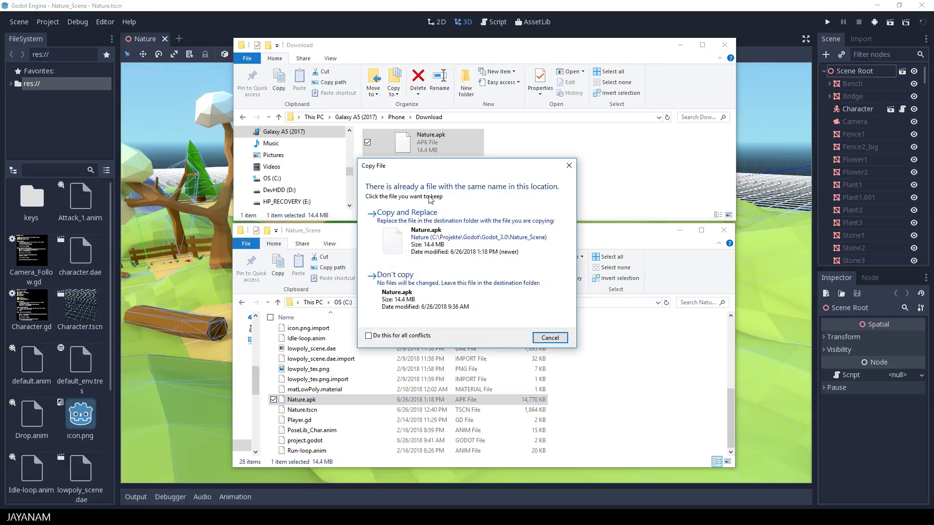
click(423, 232)
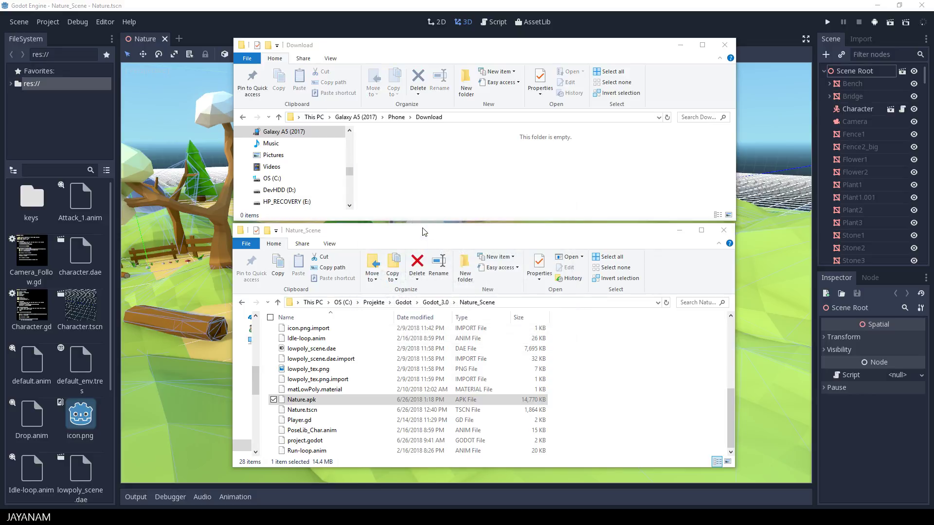
click(397, 118)
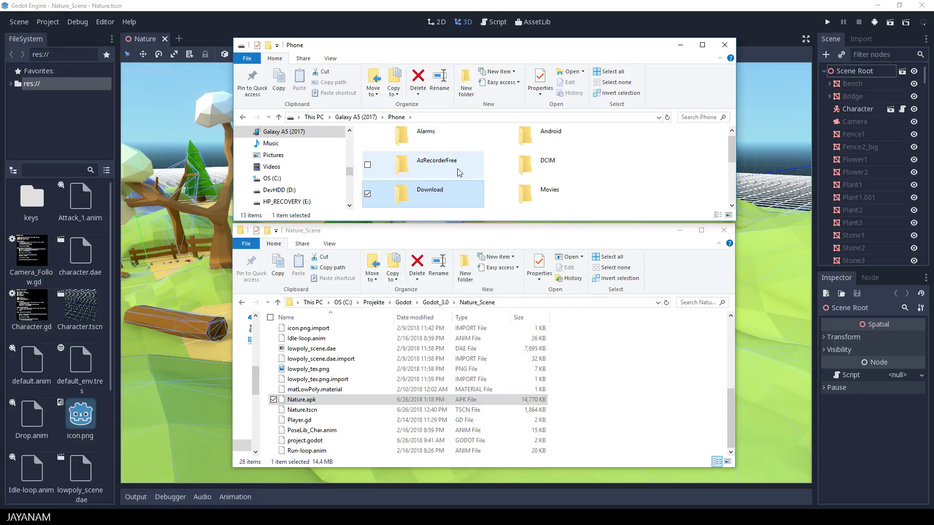
double_click(441, 193)
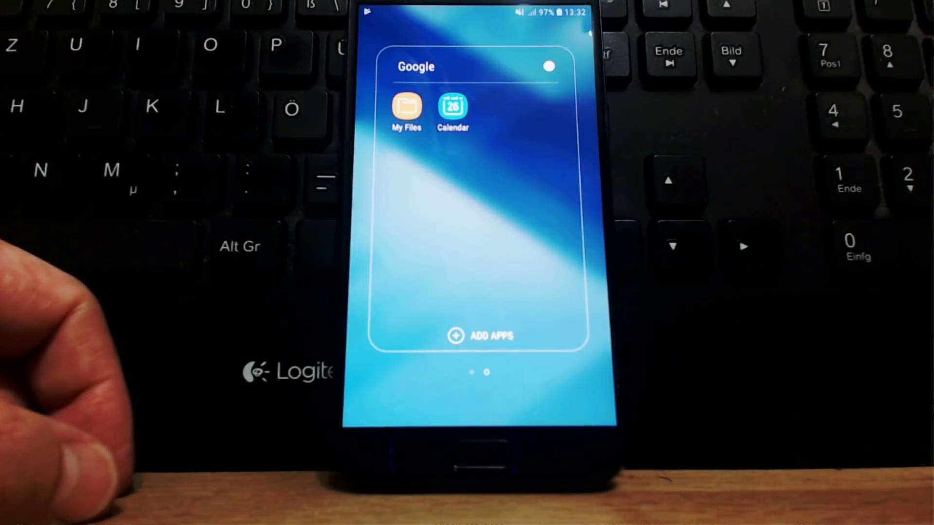
Install Nature.apk from My Files > Installation files > Download and launch Nature_Scene
click(407, 106)
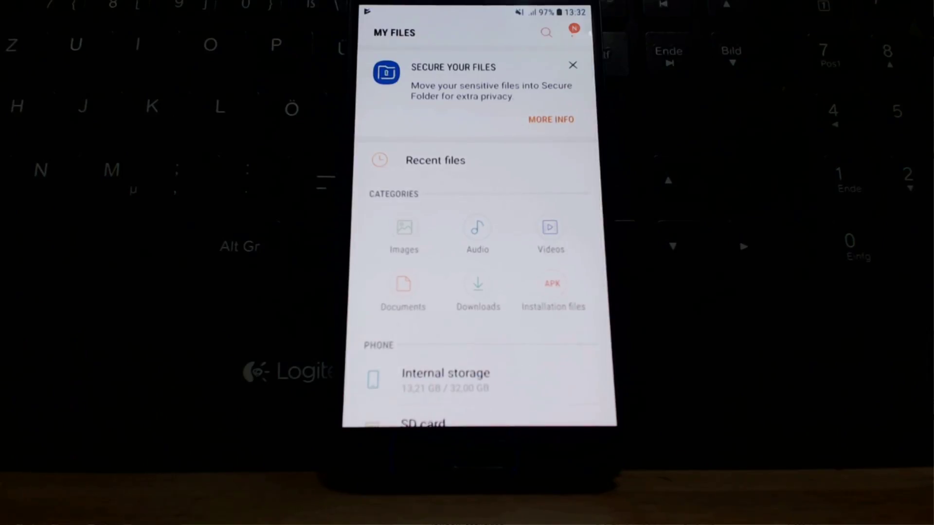
click(540, 292)
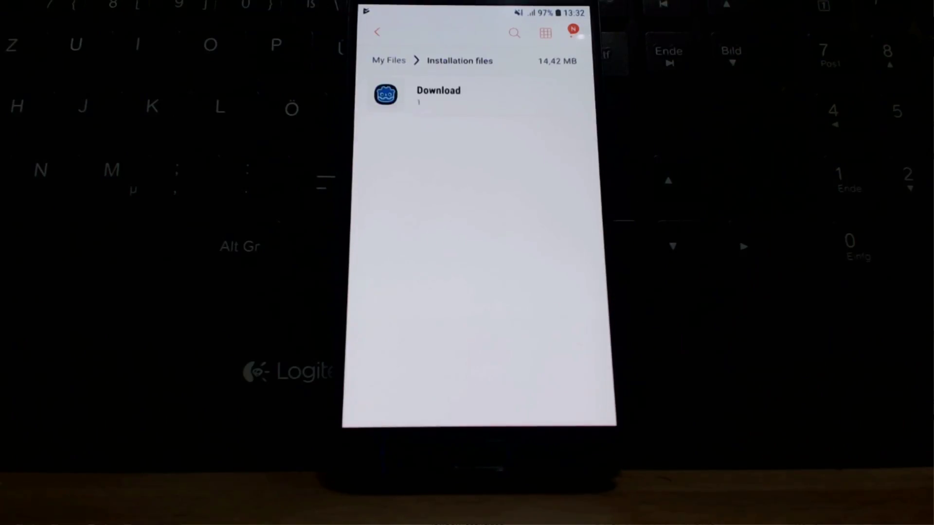
click(438, 93)
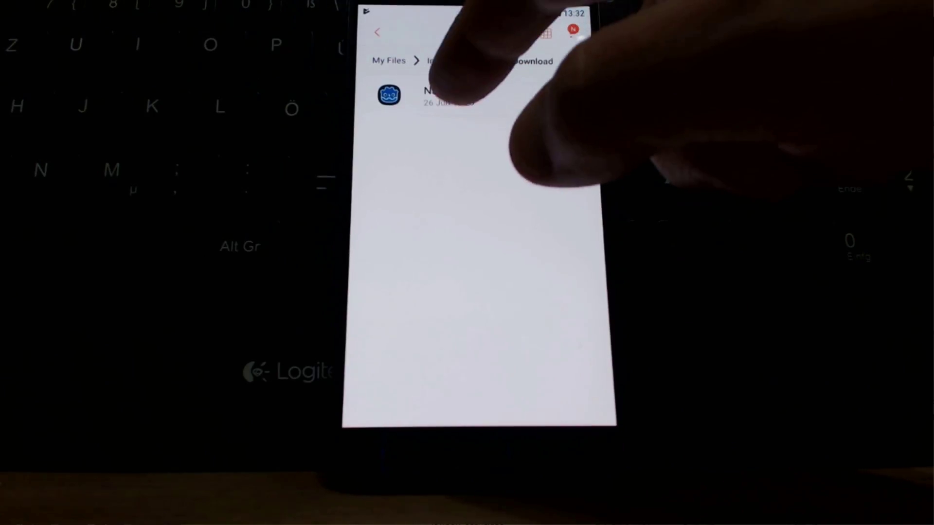
click(450, 93)
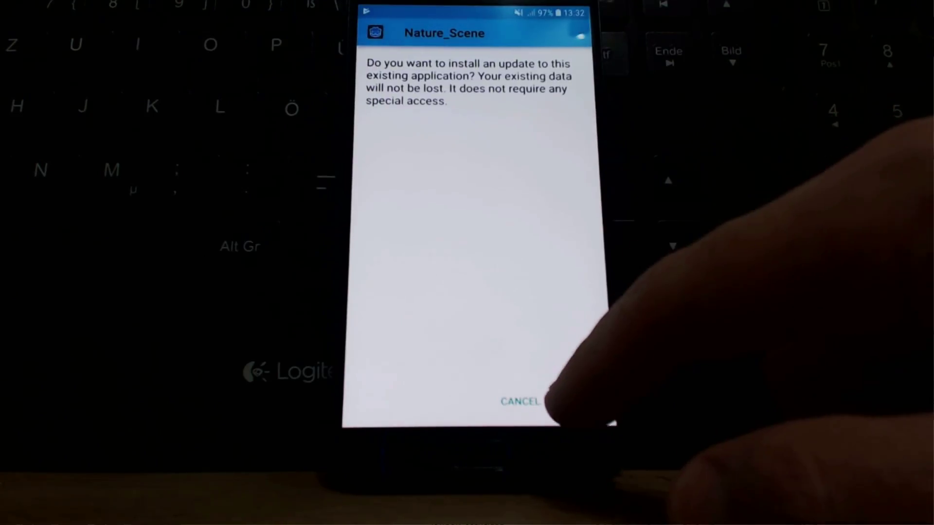
click(578, 402)
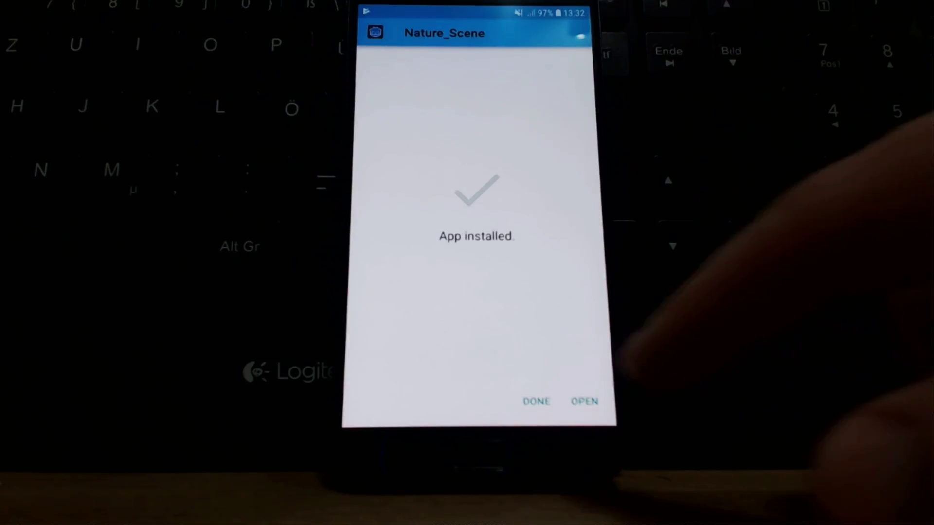
click(584, 401)
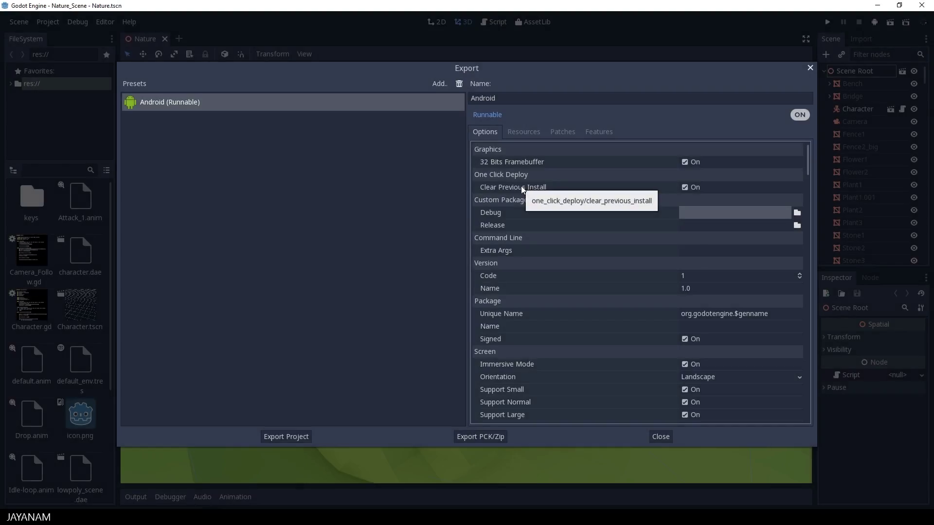
Close the Export dialog and start a one-click deploy of the debug APK to the connected Android phone
click(662, 437)
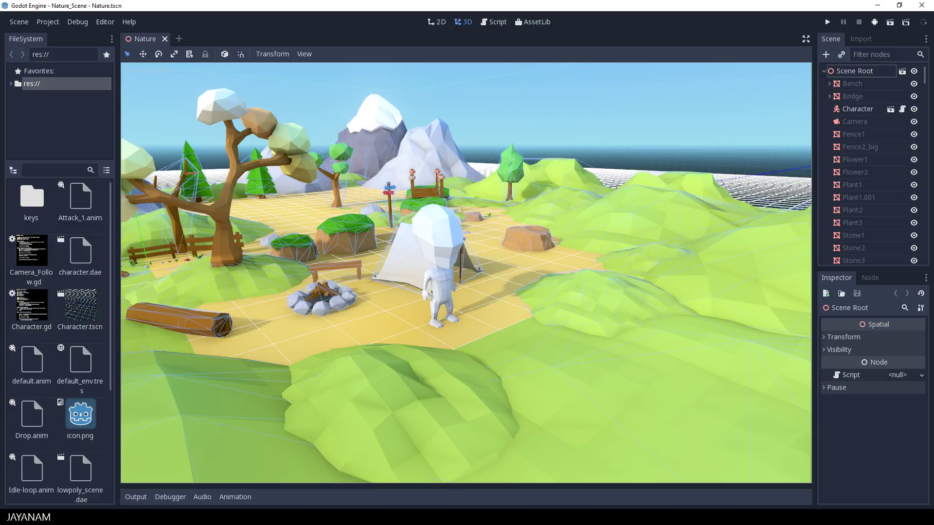
click(874, 25)
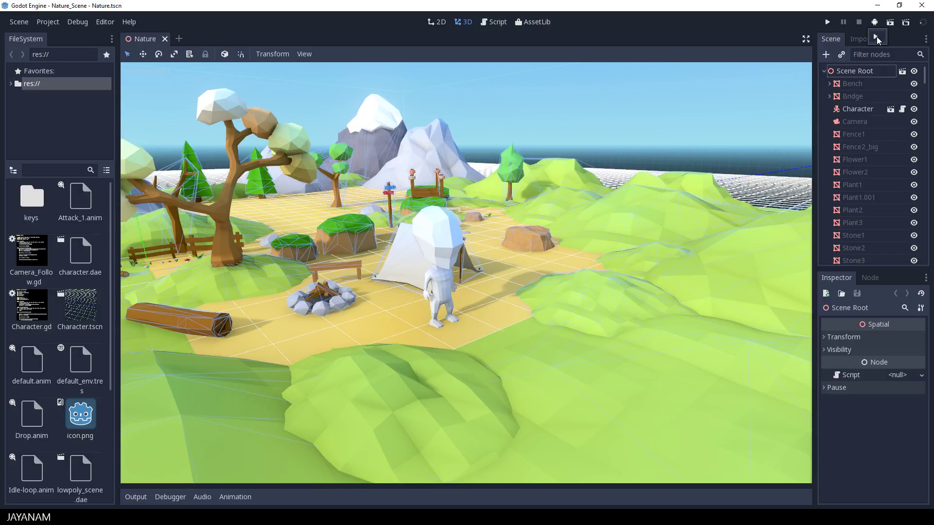
click(877, 37)
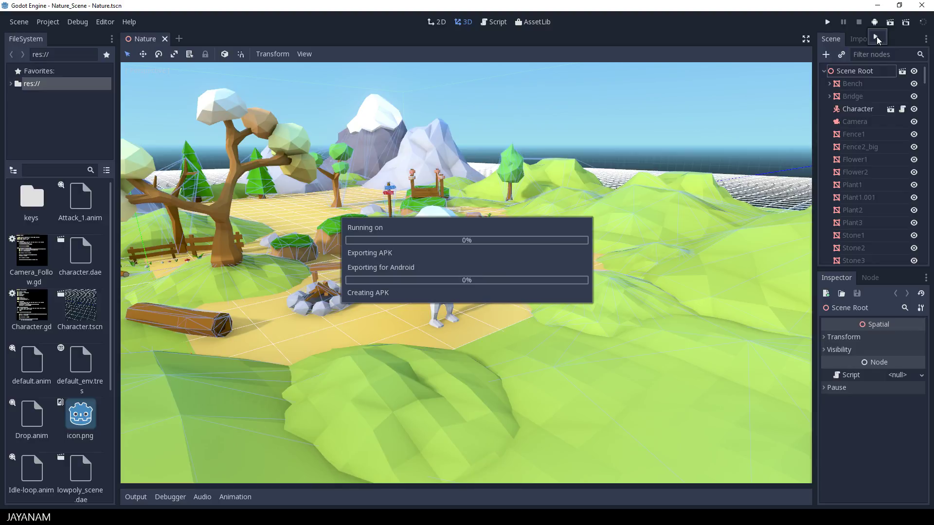